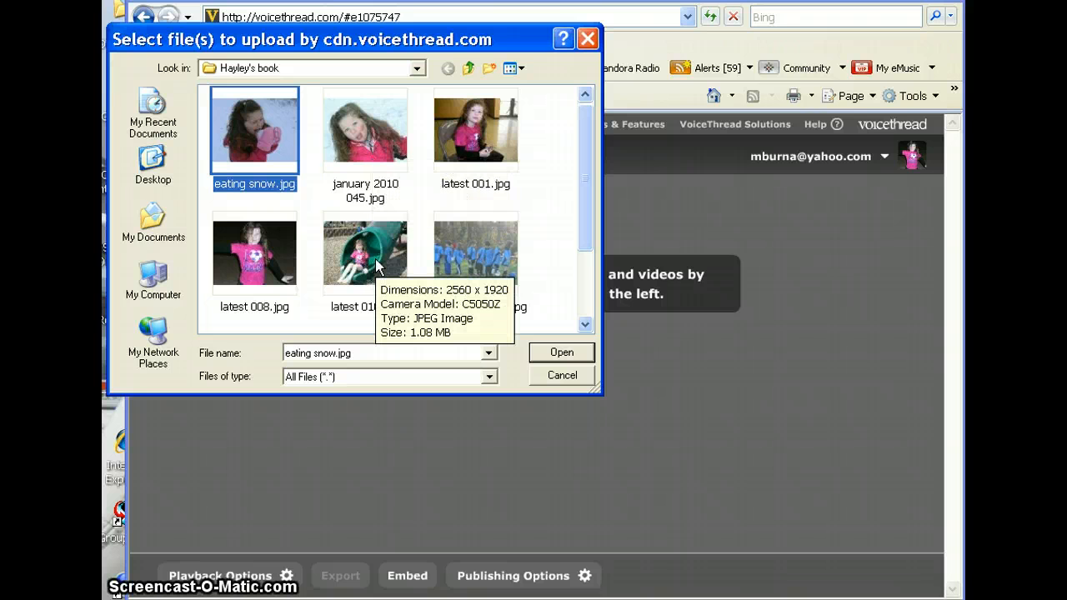
# Step: Upload eating snow.jpg and latest 010.jpg together as the first two pages
pyautogui.keyDown('ctrl'); pyautogui.click(375, 259); pyautogui.keyUp('ctrl')
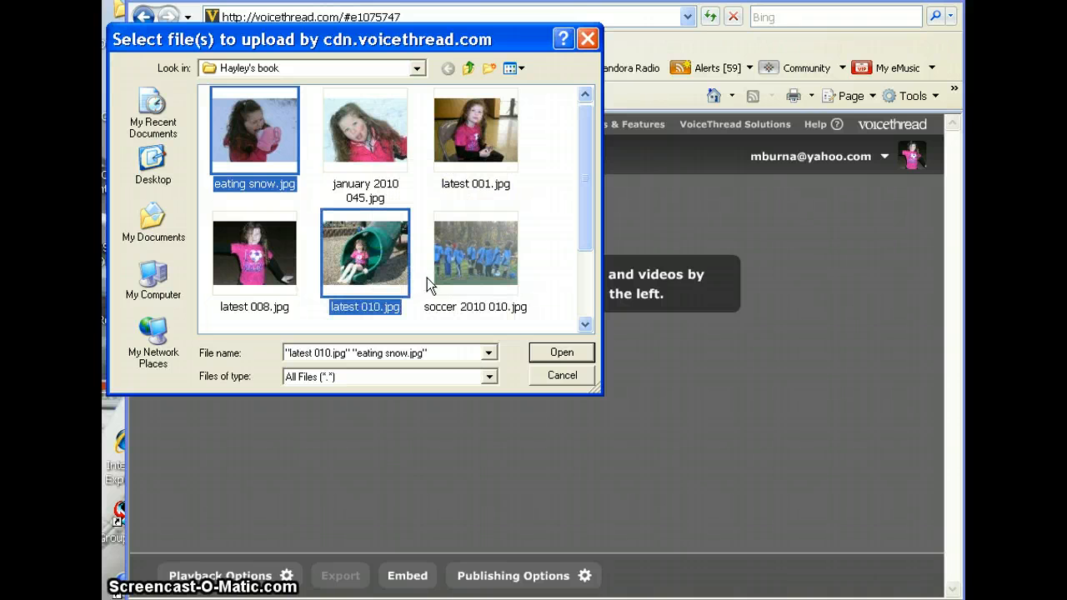
pyautogui.click(584, 354)
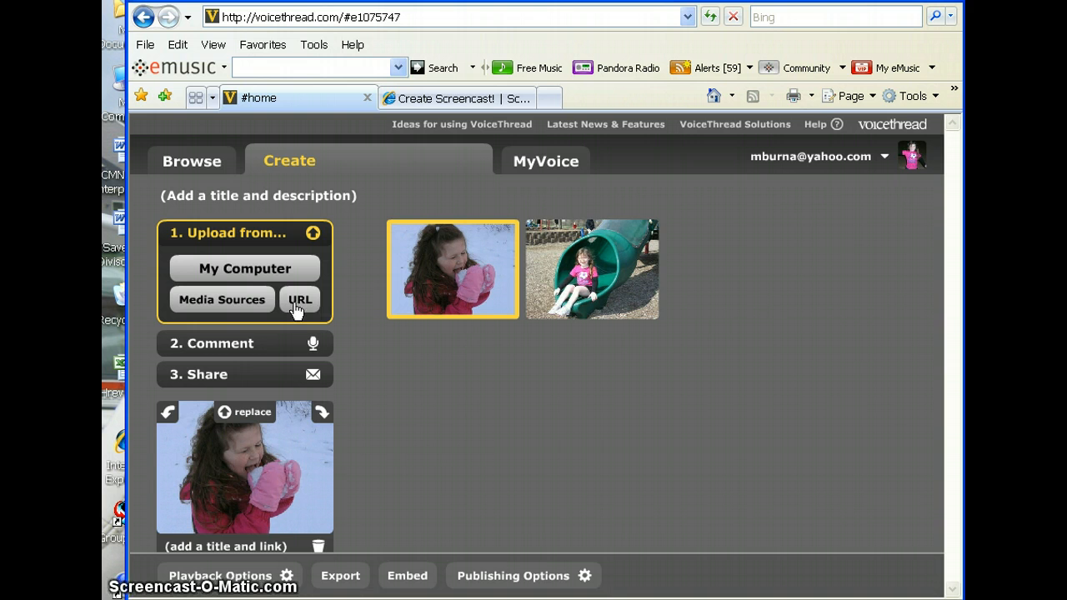
# Step: Switch to the Comment step so the snow photo is shown large
pyautogui.click(243, 345)
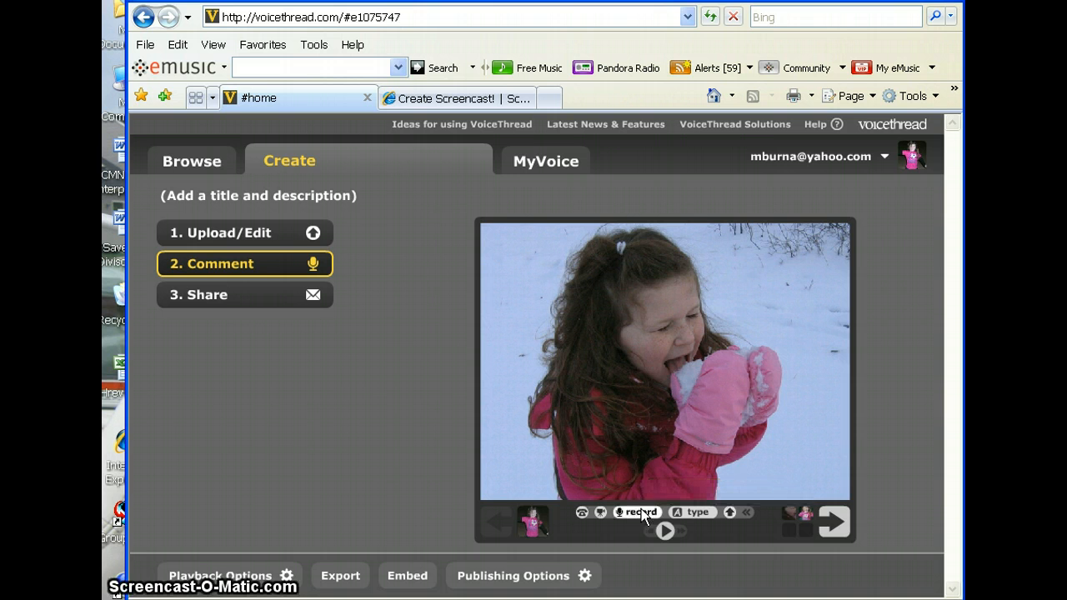
# Step: Add and save the typed comment "I love snow!" on the snow photo
pyautogui.click(696, 515)
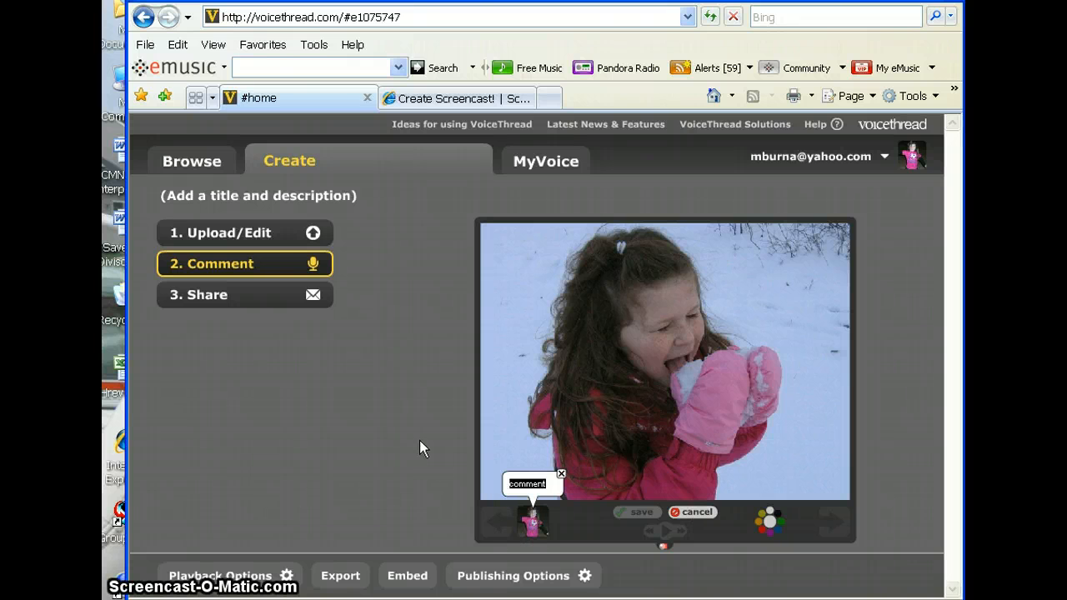
pyautogui.write('I love s')
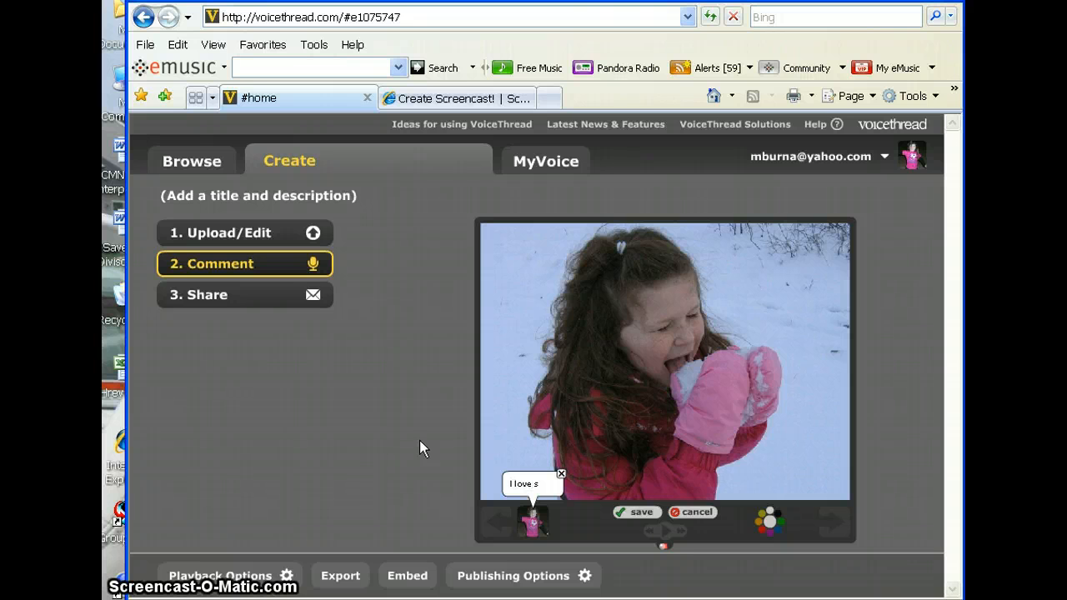
pyautogui.write('now!')
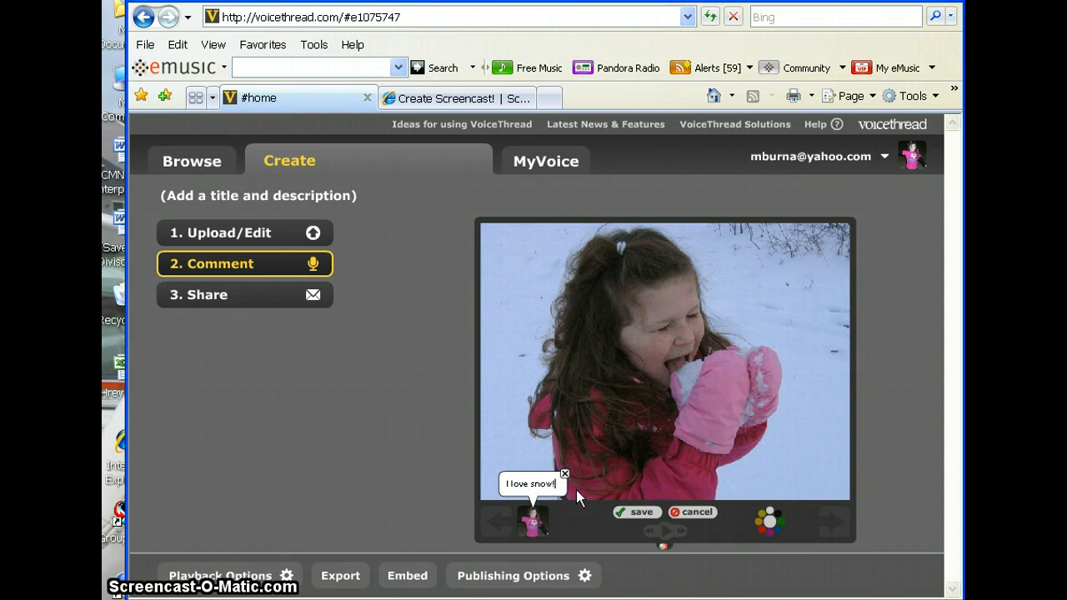
pyautogui.click(640, 516)
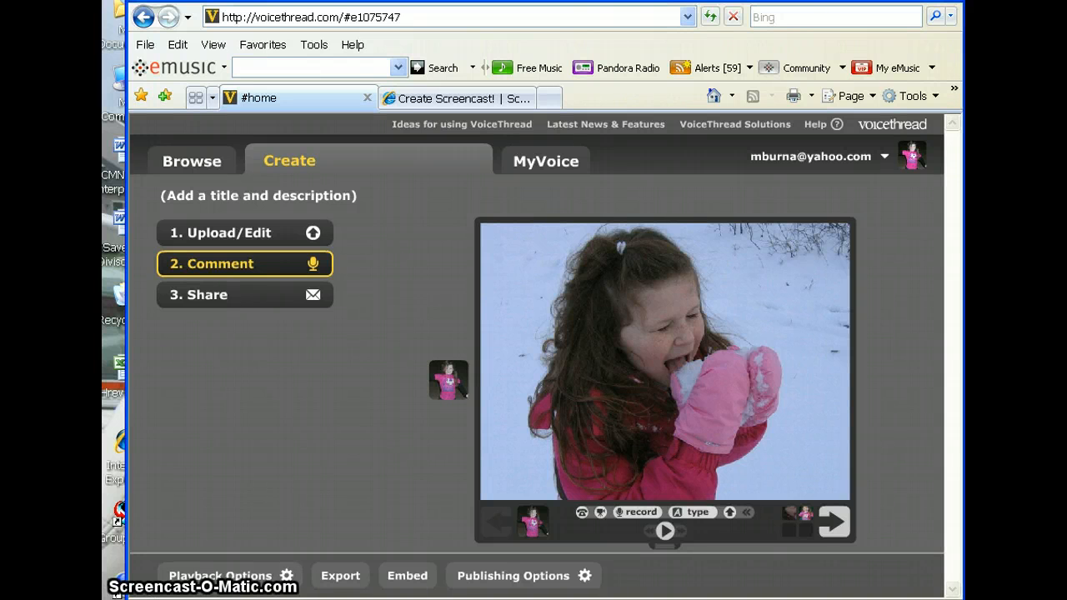
# Step: Record a spoken comment on the snow photo and save it
pyautogui.click(640, 513)
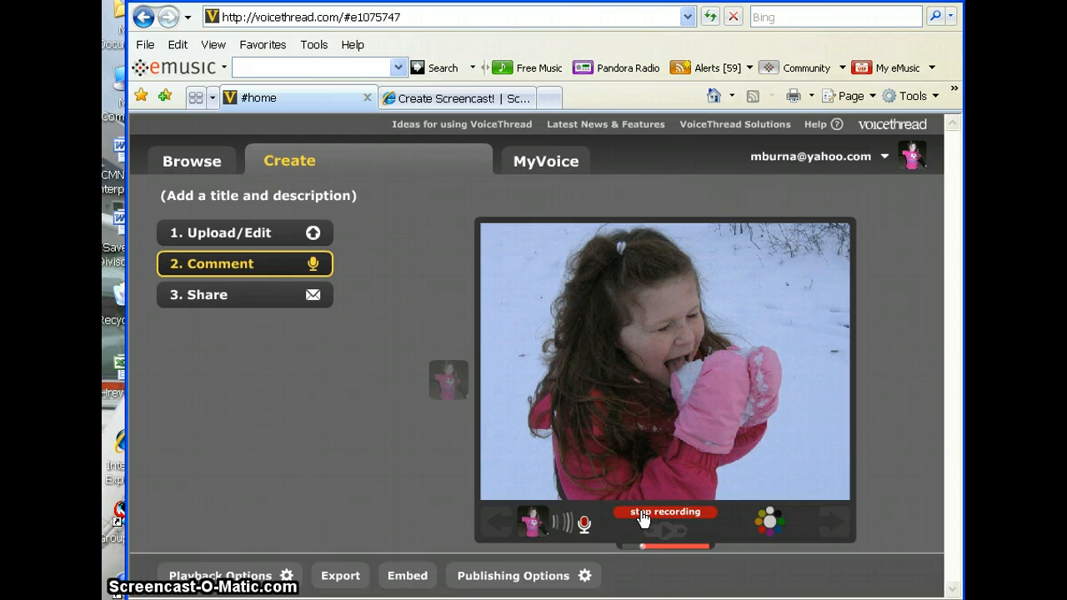
pyautogui.click(643, 516)
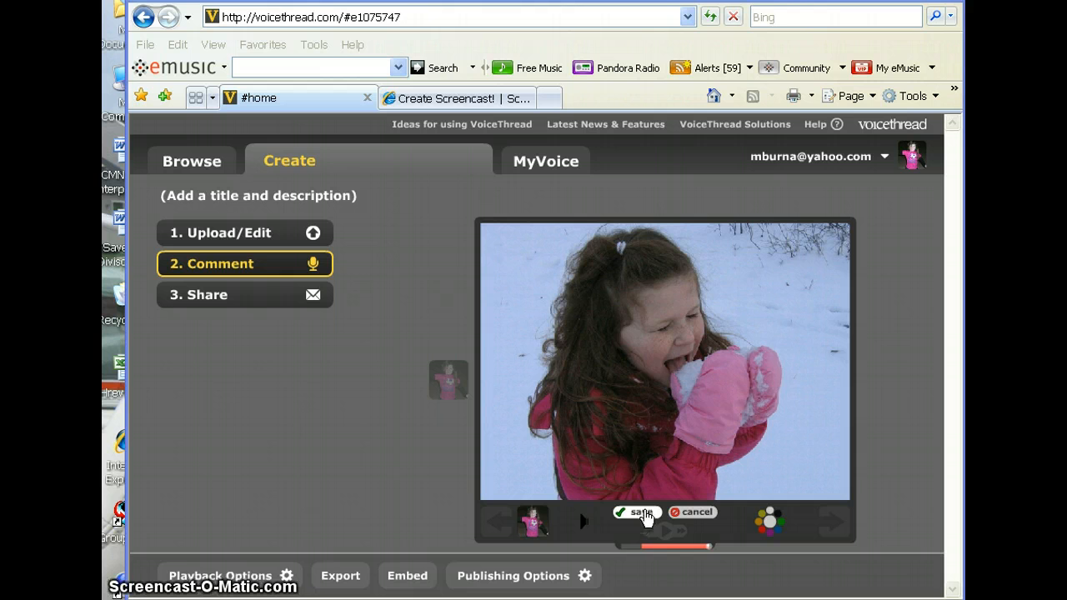
pyautogui.click(642, 513)
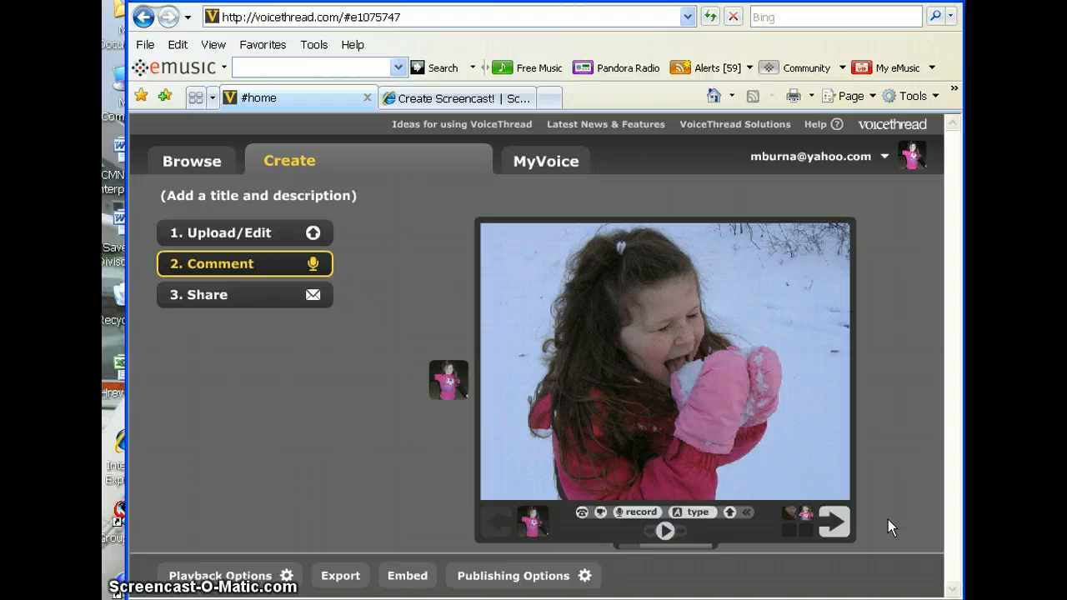
# Step: Move to the playground slide photo and begin recording a voice comment on it
pyautogui.click(833, 523)
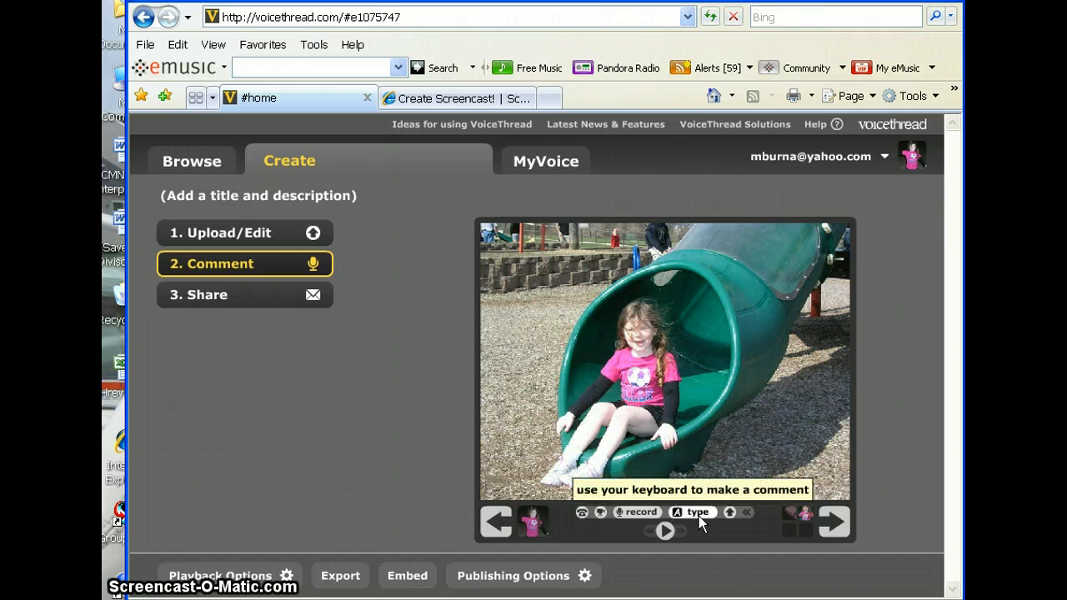
pyautogui.click(640, 513)
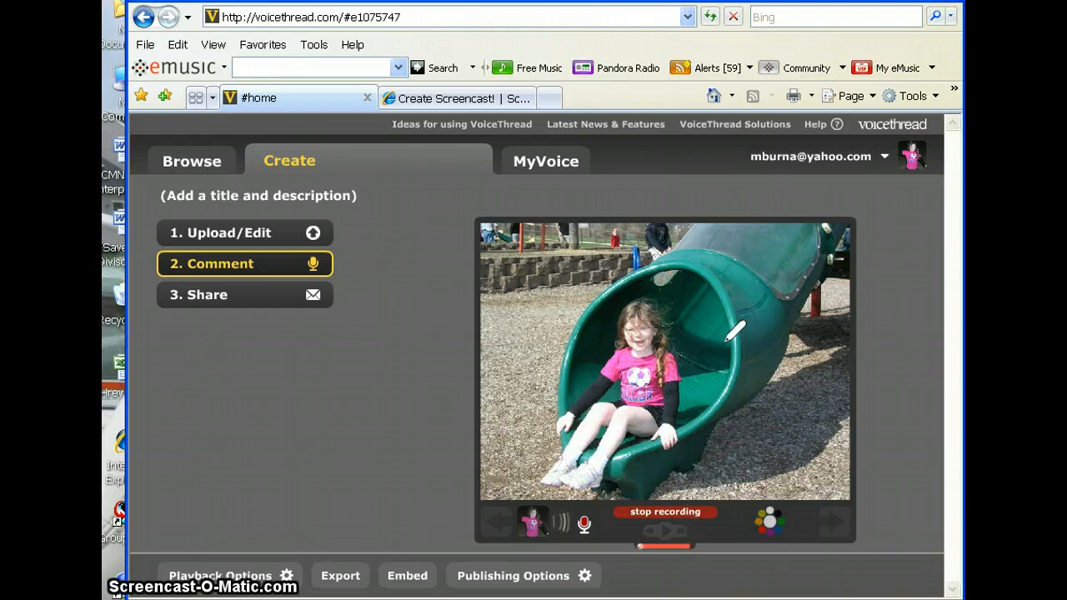
# Step: Doodle red and blue marks, including a circle, on the slide photo, then stop recording
pyautogui.moveTo(779, 293)
pyautogui.mouseDown()
pyautogui.moveTo(762, 340)
pyautogui.moveTo(676, 431)
pyautogui.moveTo(709, 417)
pyautogui.mouseUp()
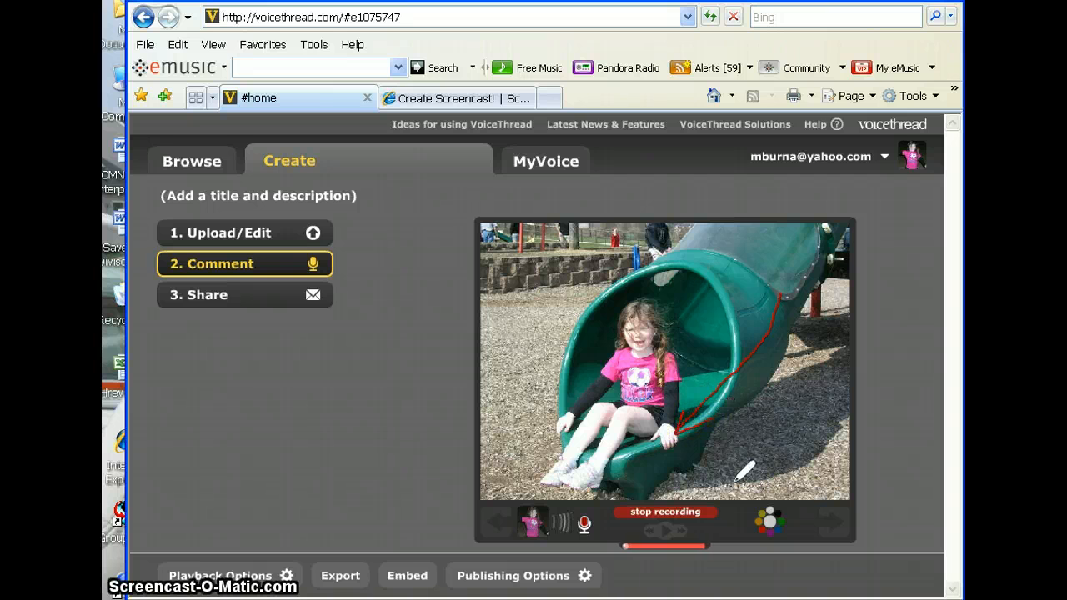
pyautogui.click(768, 515)
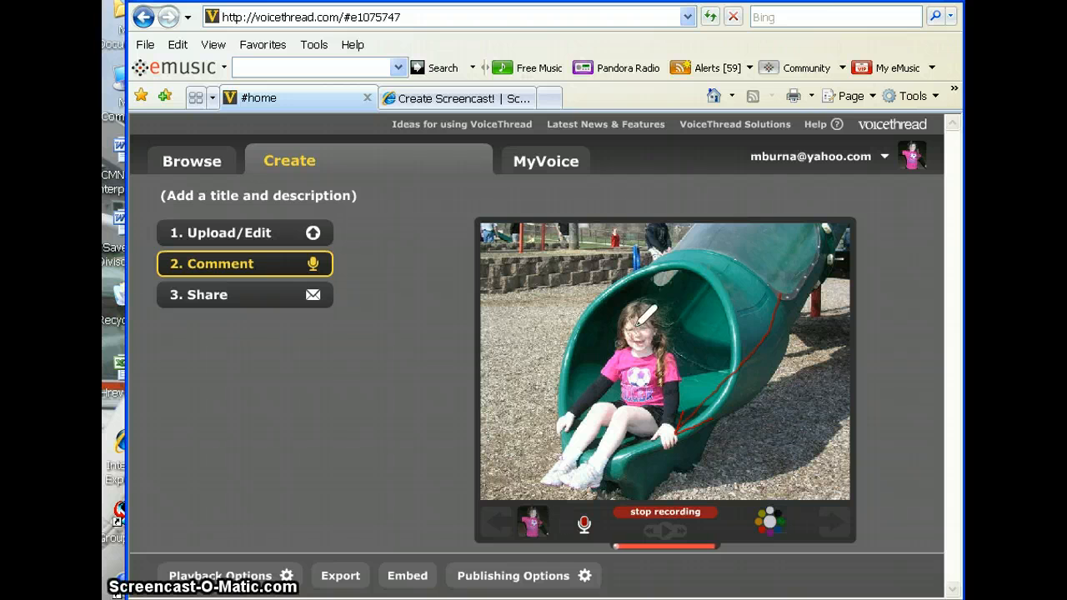
pyautogui.moveTo(627, 335); pyautogui.dragTo(650, 335)
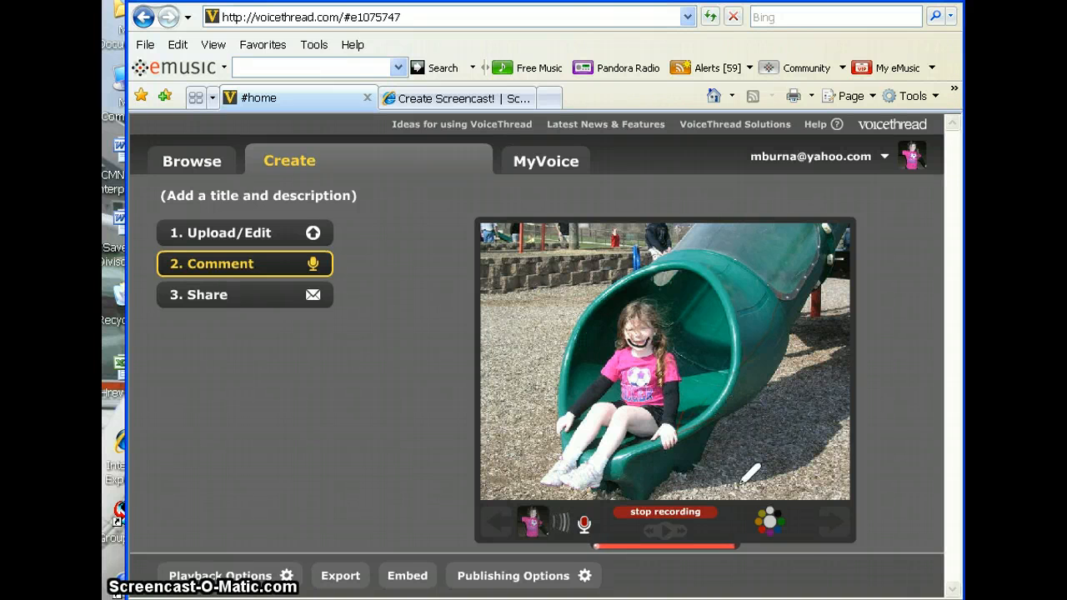
pyautogui.click(775, 529)
pyautogui.moveTo(796, 437)
pyautogui.mouseDown()
pyautogui.moveTo(760, 445)
pyautogui.moveTo(767, 484)
pyautogui.moveTo(829, 487)
pyautogui.moveTo(804, 417)
pyautogui.moveTo(768, 492)
pyautogui.mouseUp()
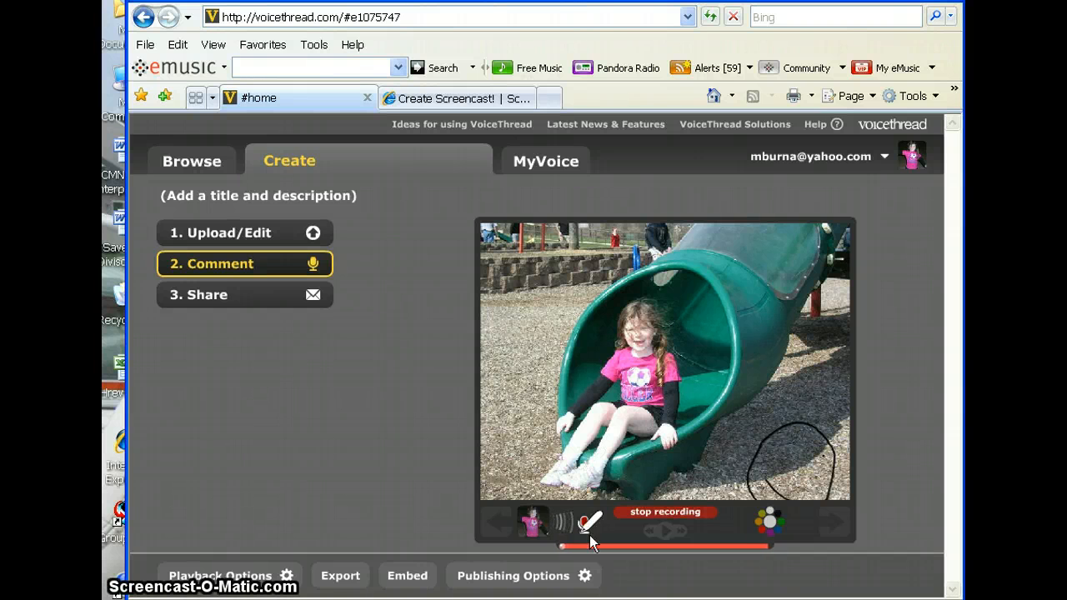
pyautogui.click(669, 513)
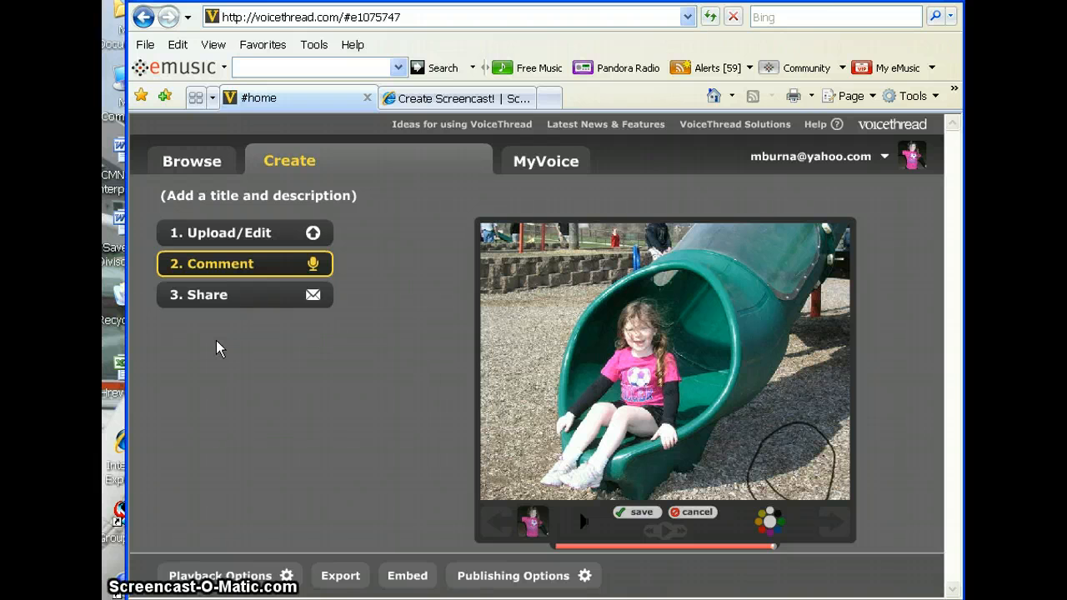
# Step: Go to the Share step to see the link option and the empty My Contacts list
pyautogui.click(246, 295)
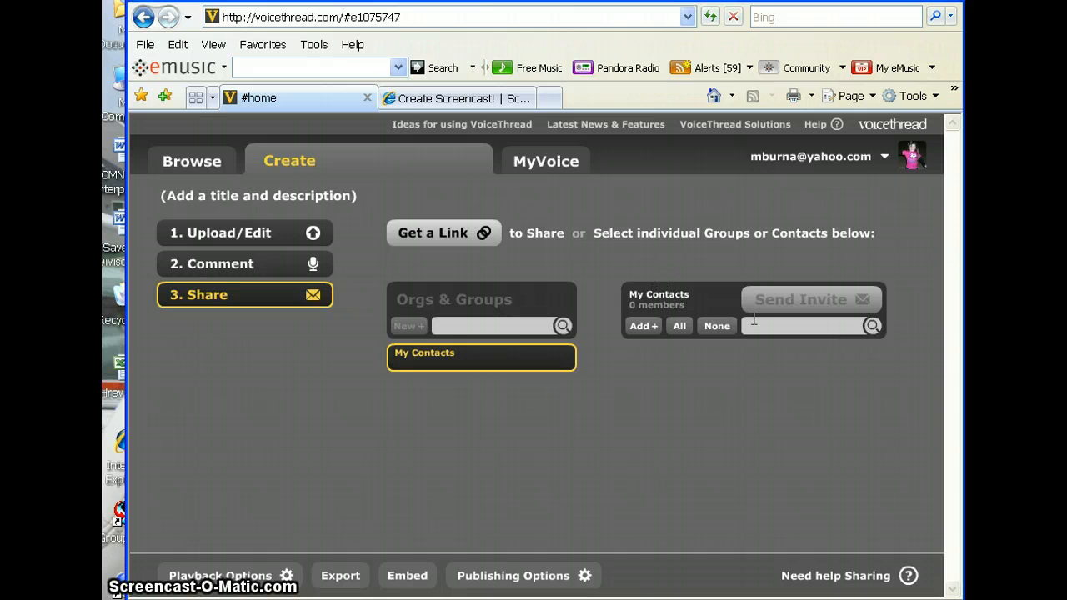
# Step: Fill in a new contact's Gmail address, fixing typos, and enter their full name
pyautogui.click(643, 327)
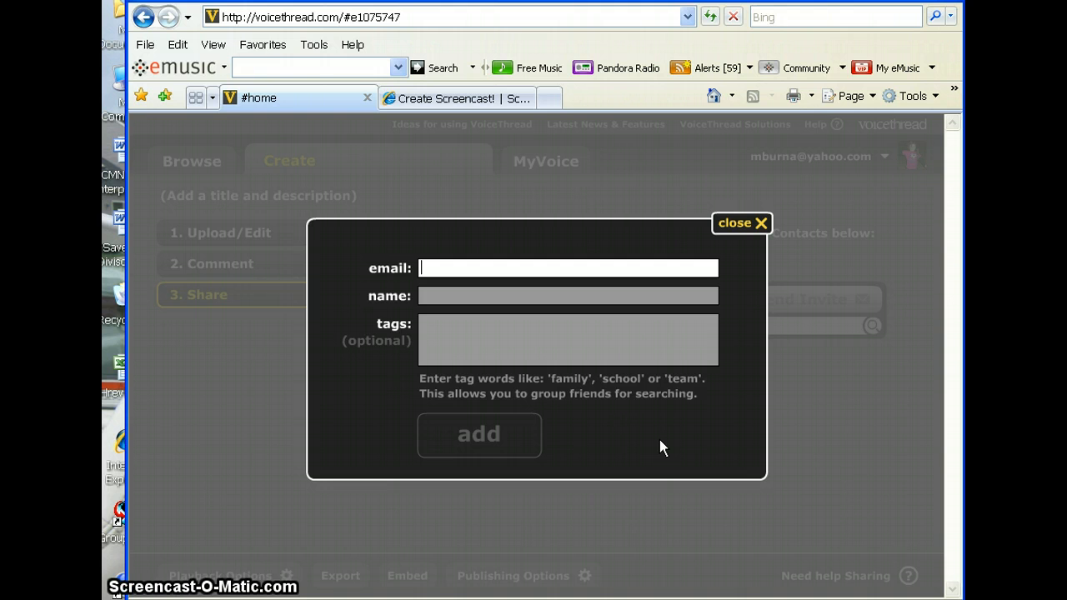
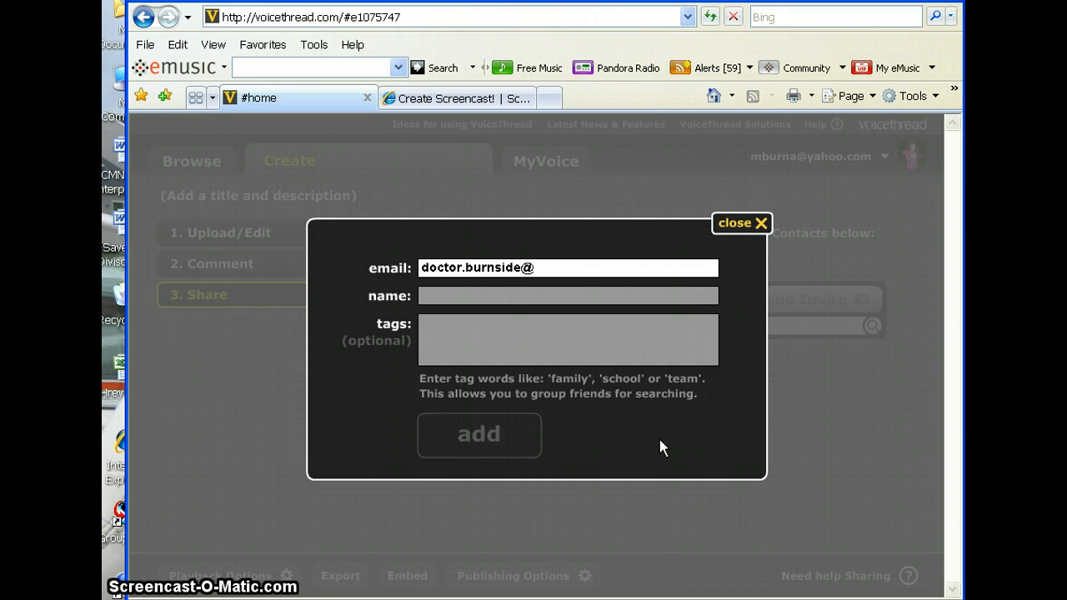
pyautogui.click(511, 293)
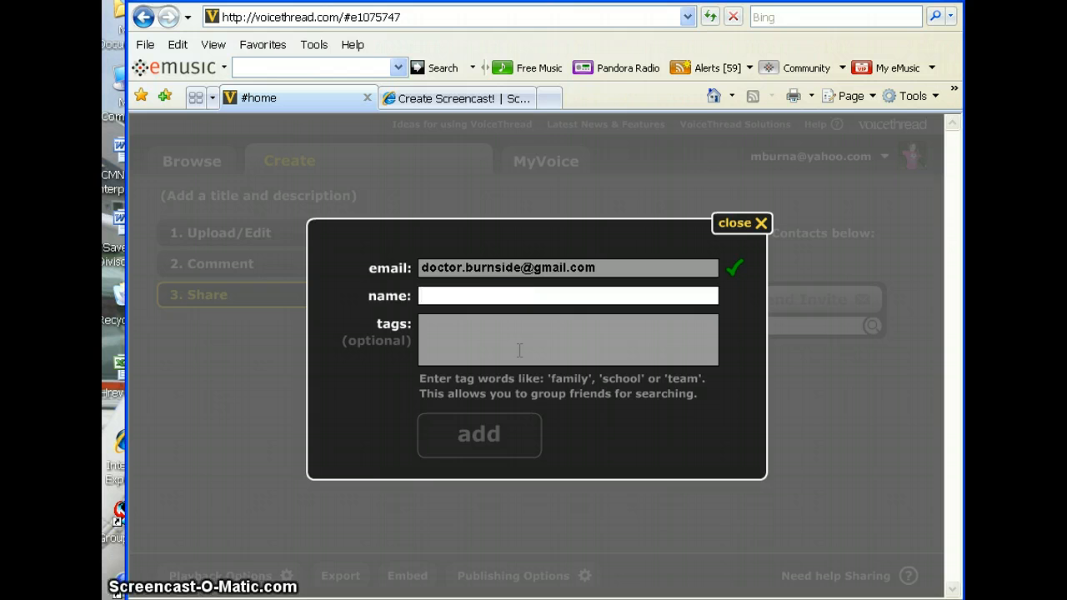
pyautogui.write('Doctor B')
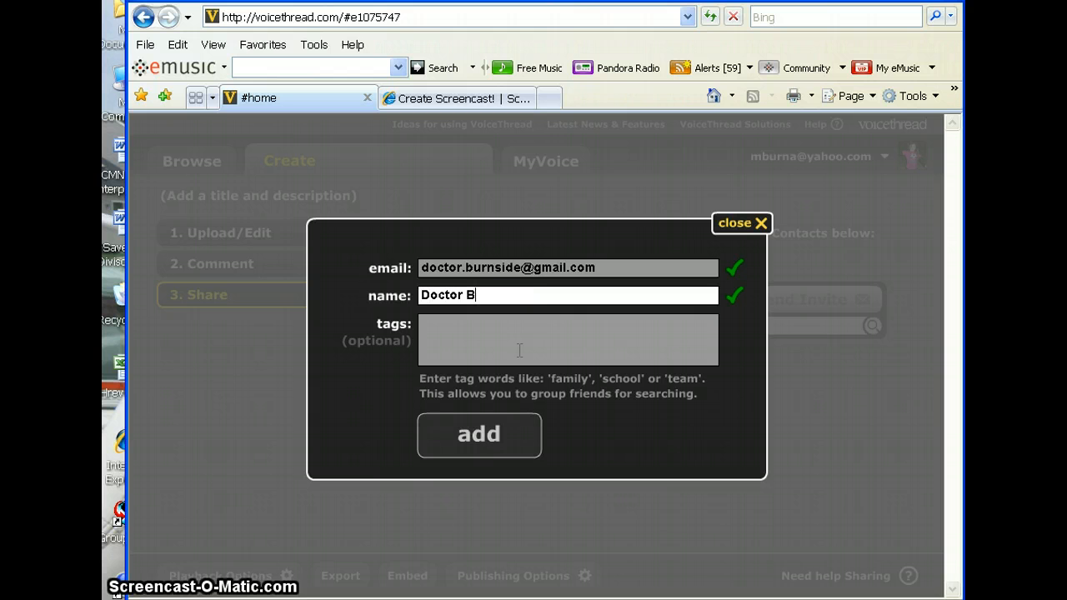
pyautogui.write('urnside')
# Step: Add the contact to My Contacts, select their card, and send them an invite
pyautogui.click(504, 436)
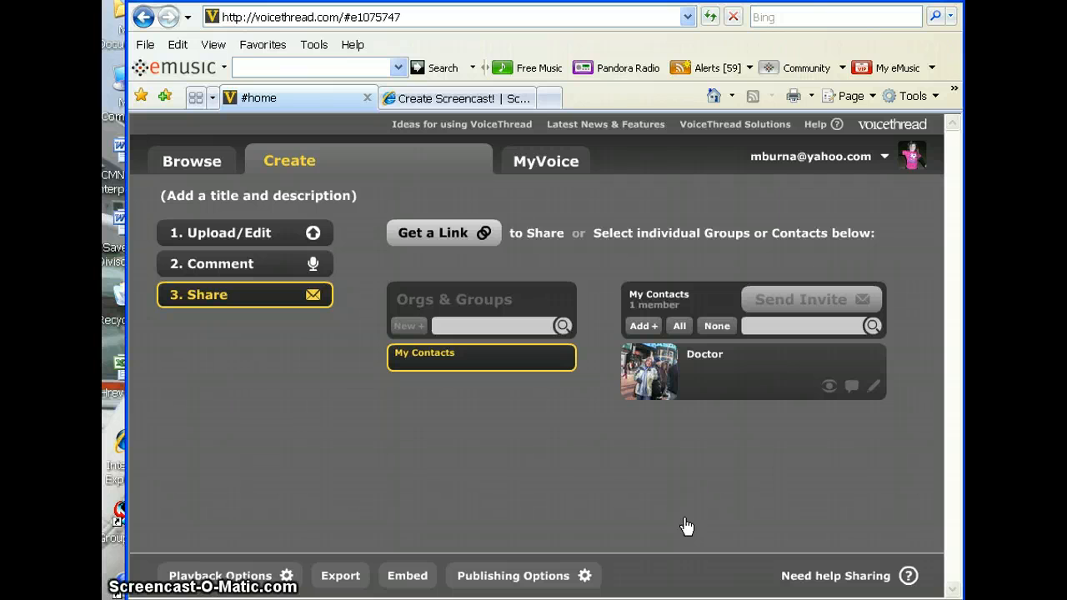
pyautogui.moveTo(679, 380)
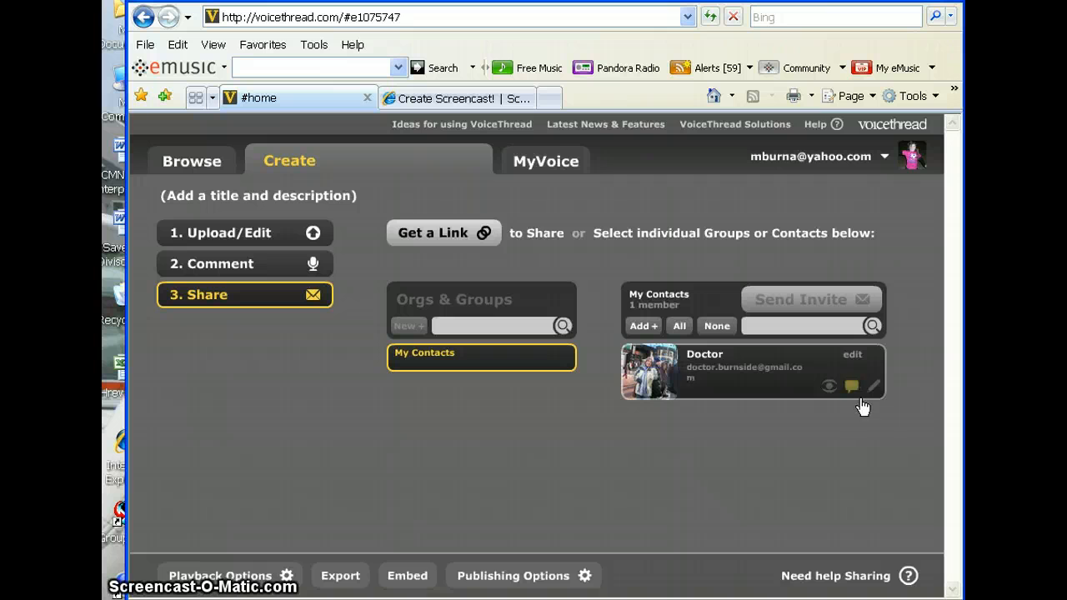
pyautogui.moveTo(817, 380)
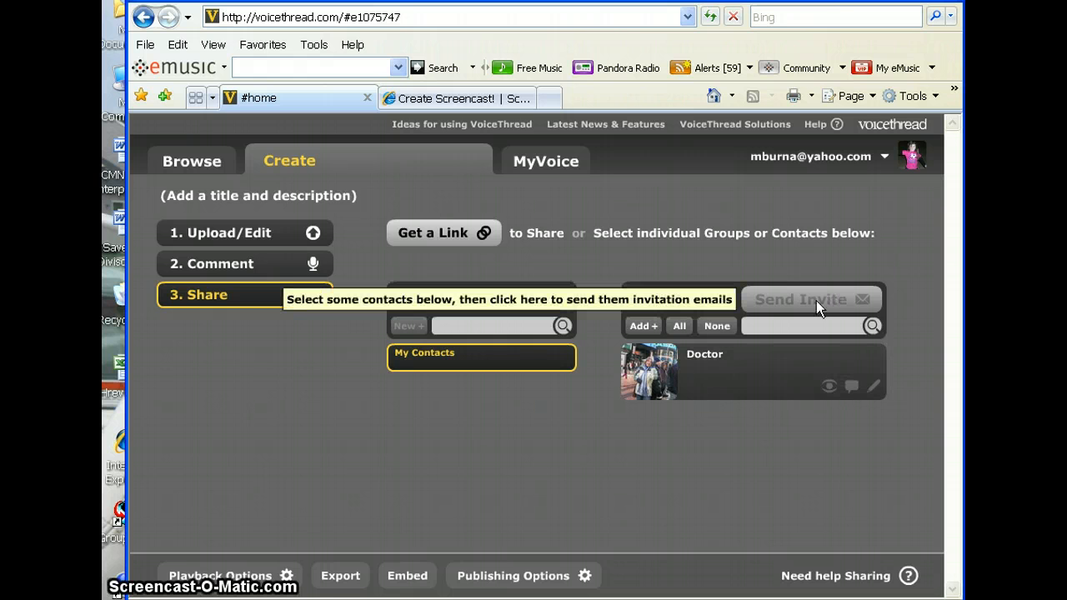
pyautogui.click(757, 362)
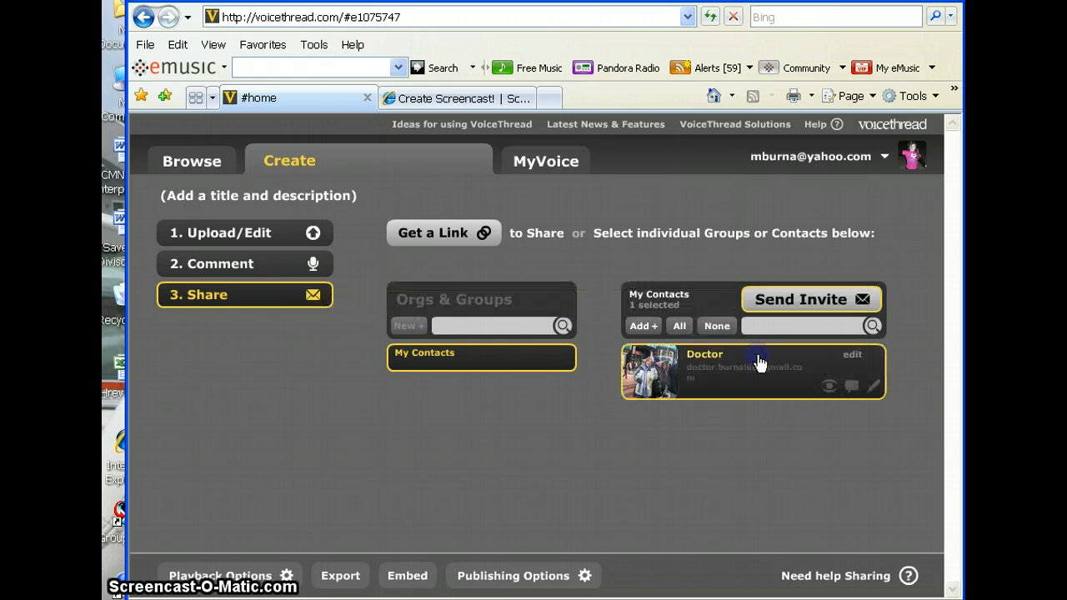
pyautogui.click(835, 300)
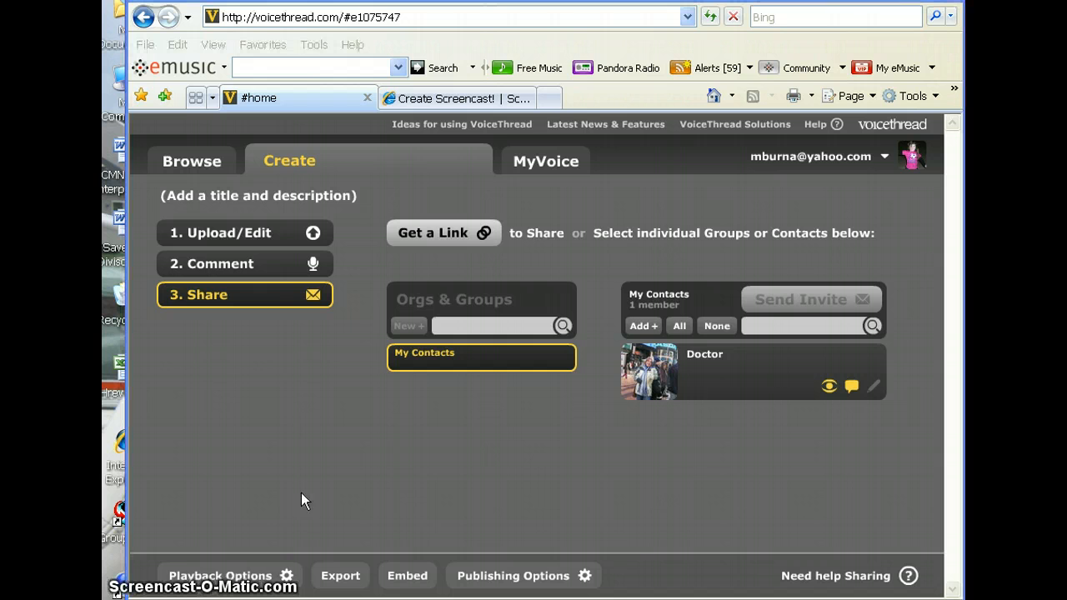
# Step: Title the voicethread 'Sample voicethread', add a one-word description, and save
pyautogui.click(229, 196)
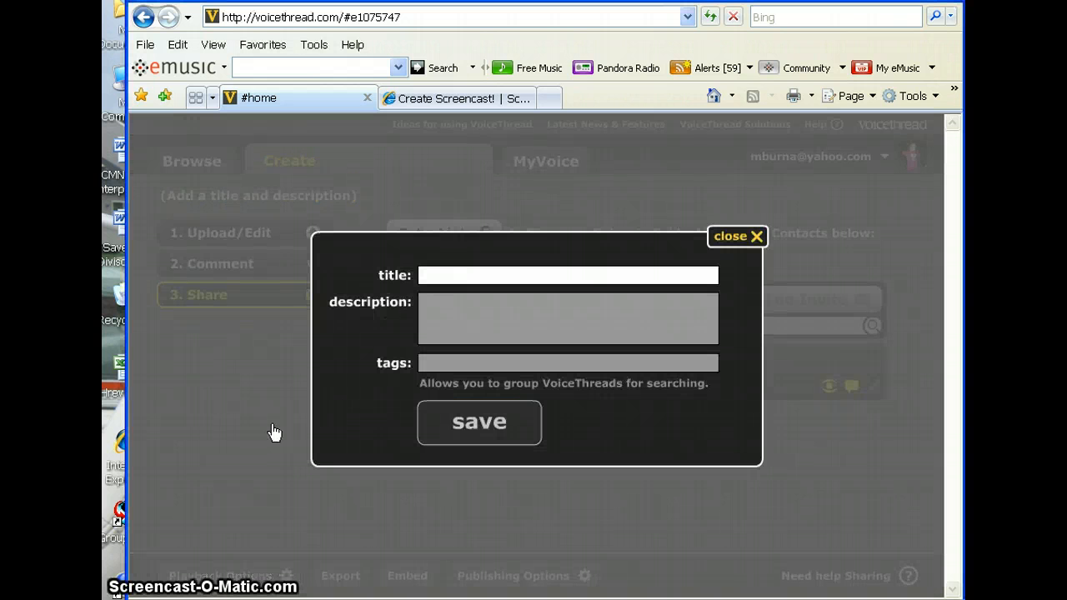
pyautogui.write('SAmp')
pyautogui.press('BackSpace')
pyautogui.press('BackSpace')
pyautogui.press('BackSpace')
pyautogui.write('ap')
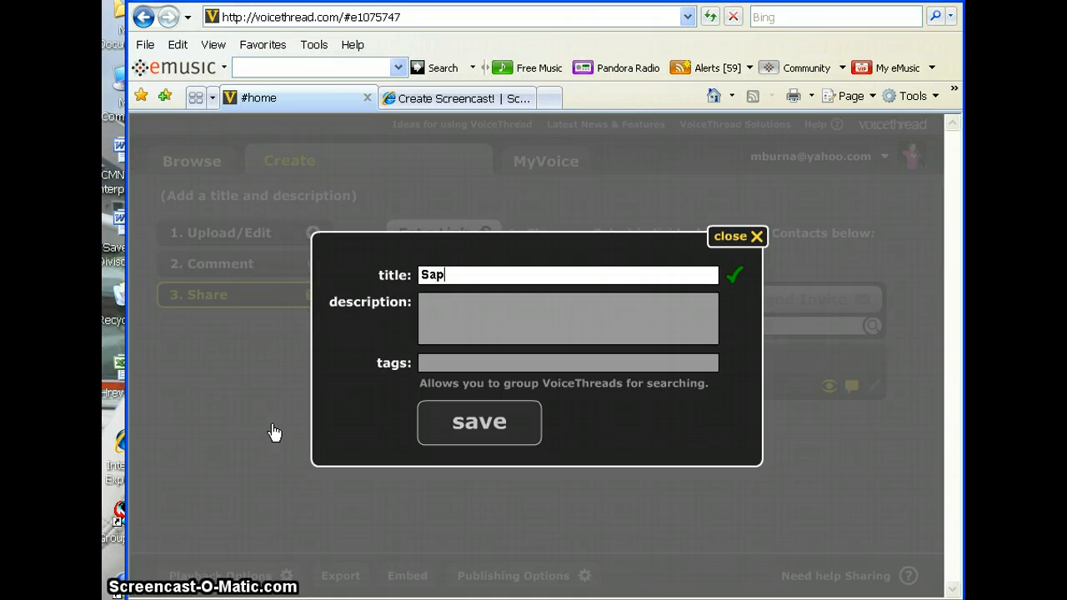
pyautogui.press('BackSpace')
pyautogui.write('mple')
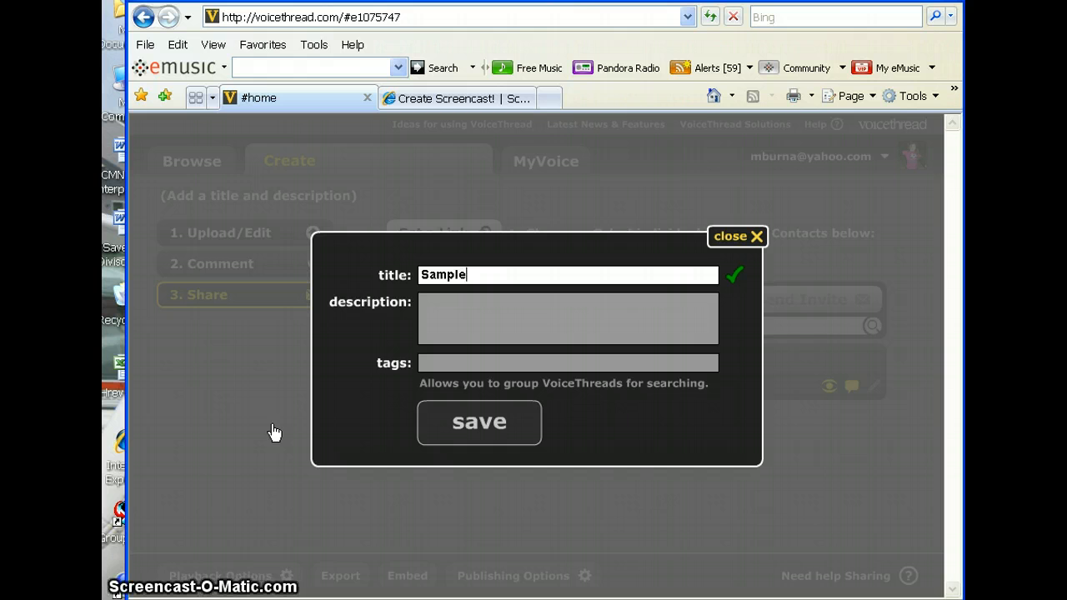
pyautogui.write(' voicethraed')
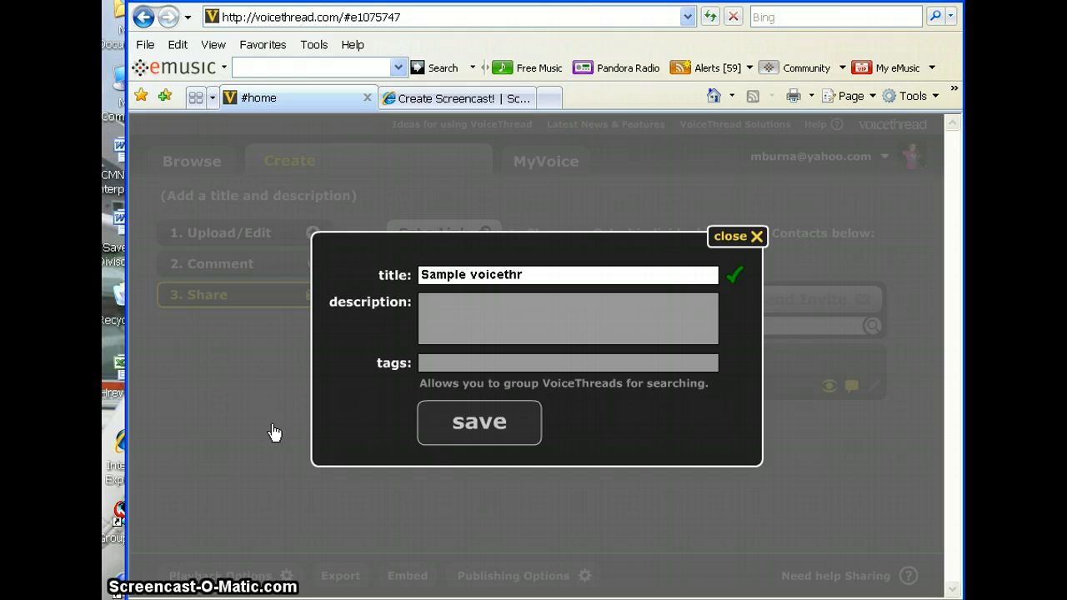
pyautogui.press('BackSpace')
pyautogui.press('BackSpace')
pyautogui.press('BackSpace')
pyautogui.write('ead')
pyautogui.click(554, 313)
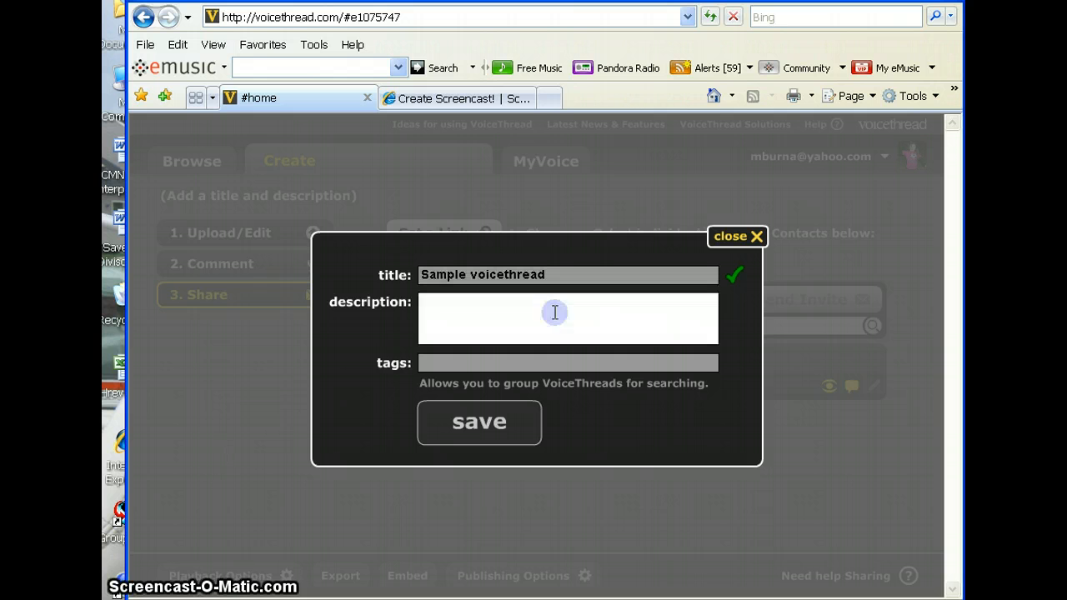
pyautogui.write('Hayley')
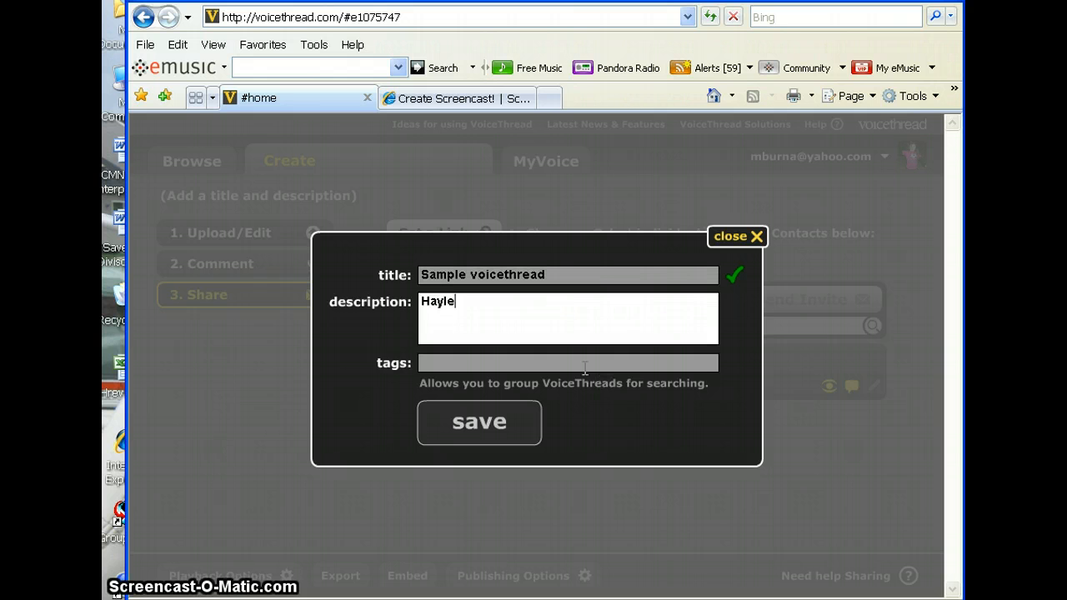
pyautogui.click(483, 422)
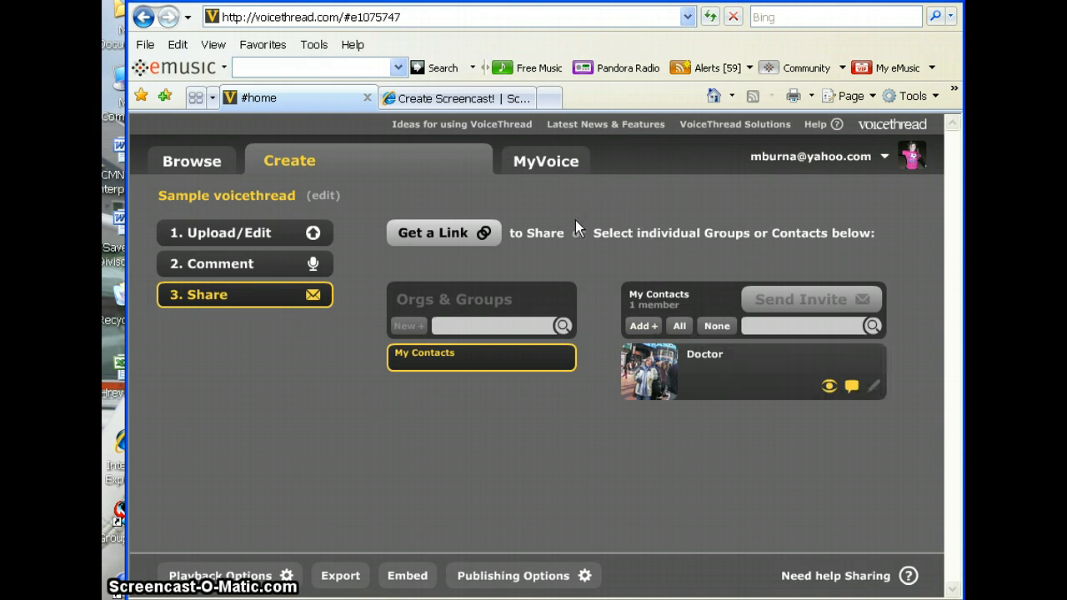
# Step: Go to the MyVoice list to confirm Sample voicethread appears first
pyautogui.click(553, 163)
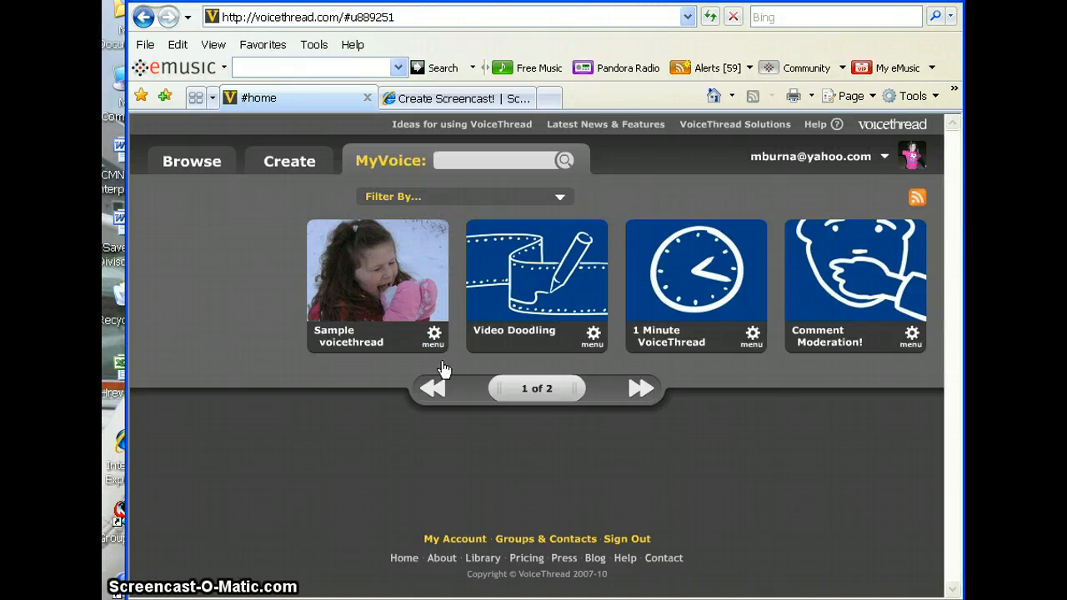
# Step: Open Sample voicethread for editing from its tile's options menu
pyautogui.click(435, 337)
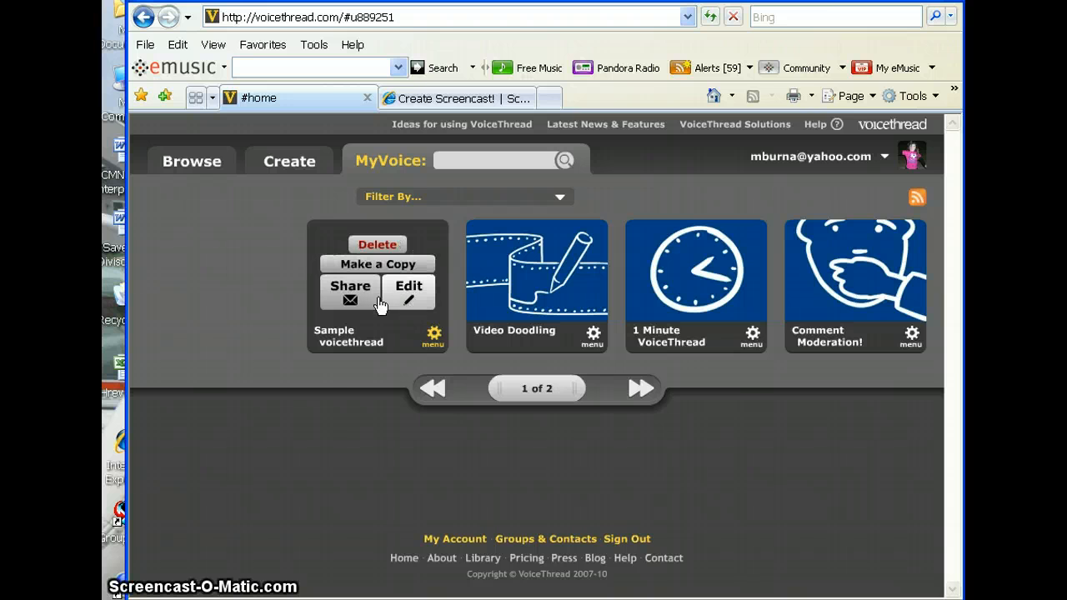
pyautogui.click(409, 287)
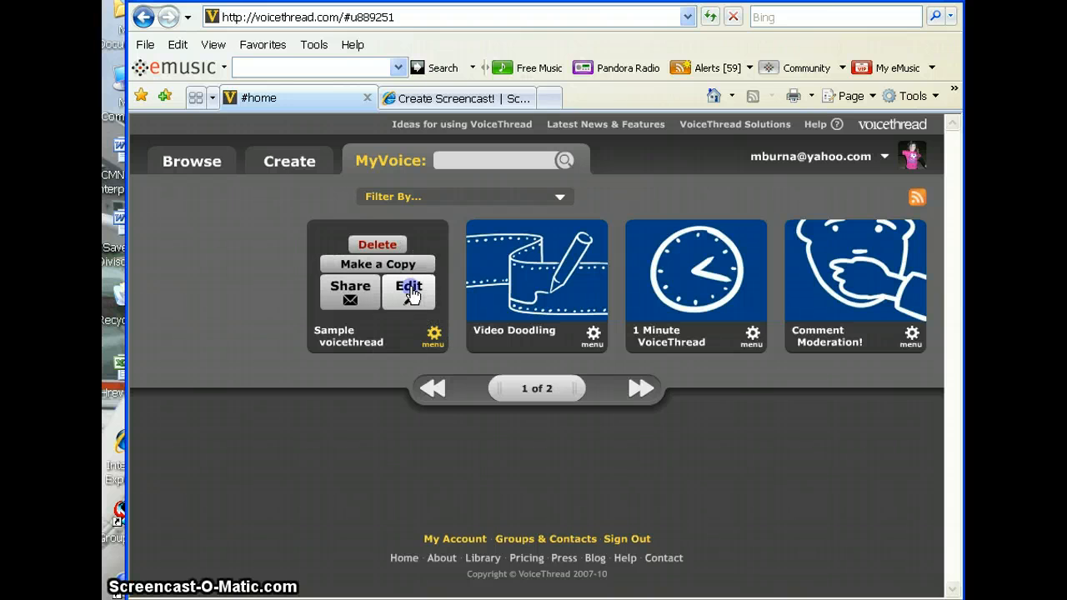